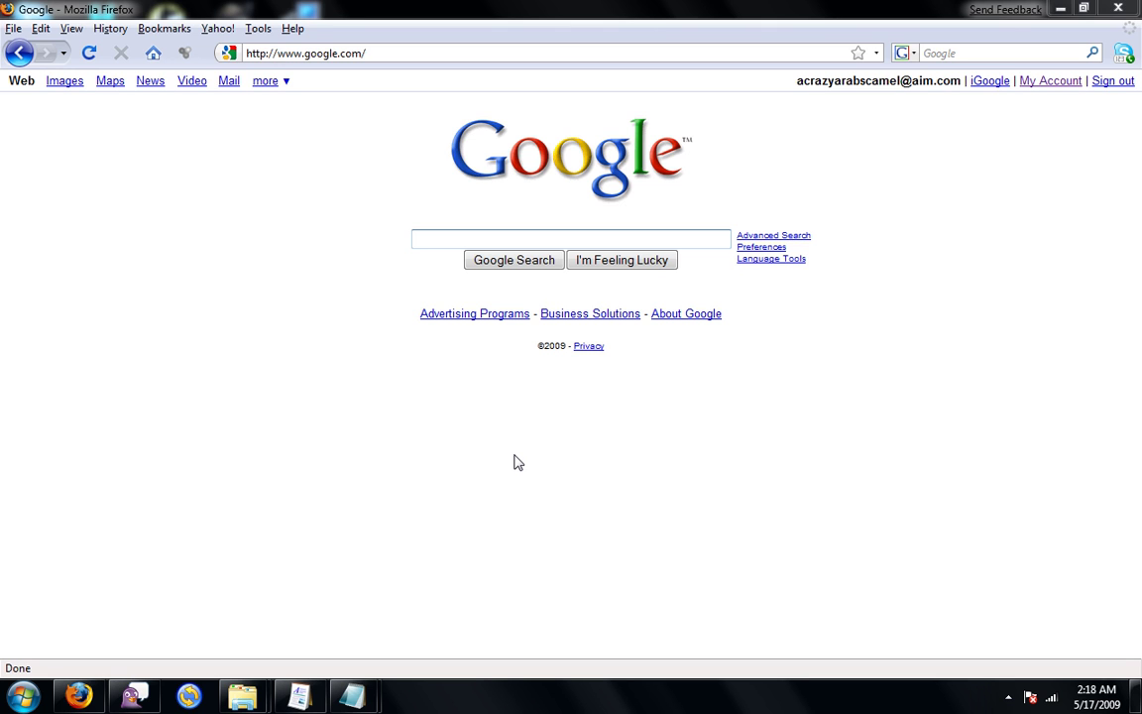
- Go to rarlabs.com and open its Downloads page listing the latest WinRAR and RAR versions
{"action": "left_click", "coordinate": [394, 59]}
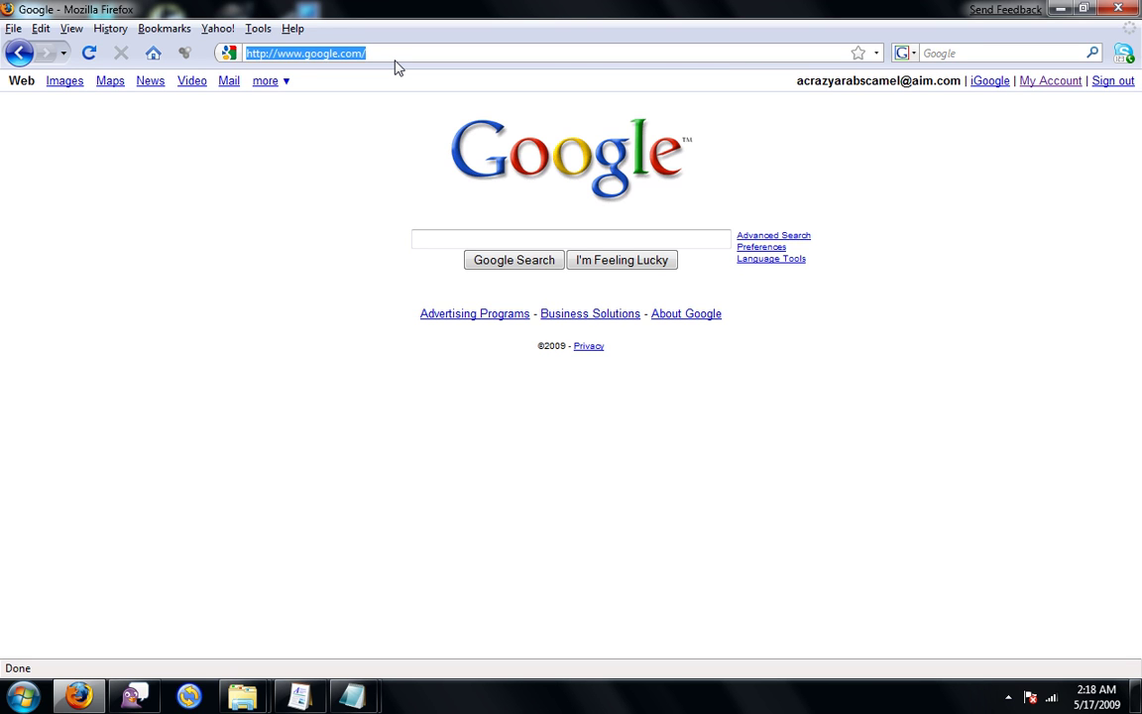
{"action": "type", "text": "rarlab"}
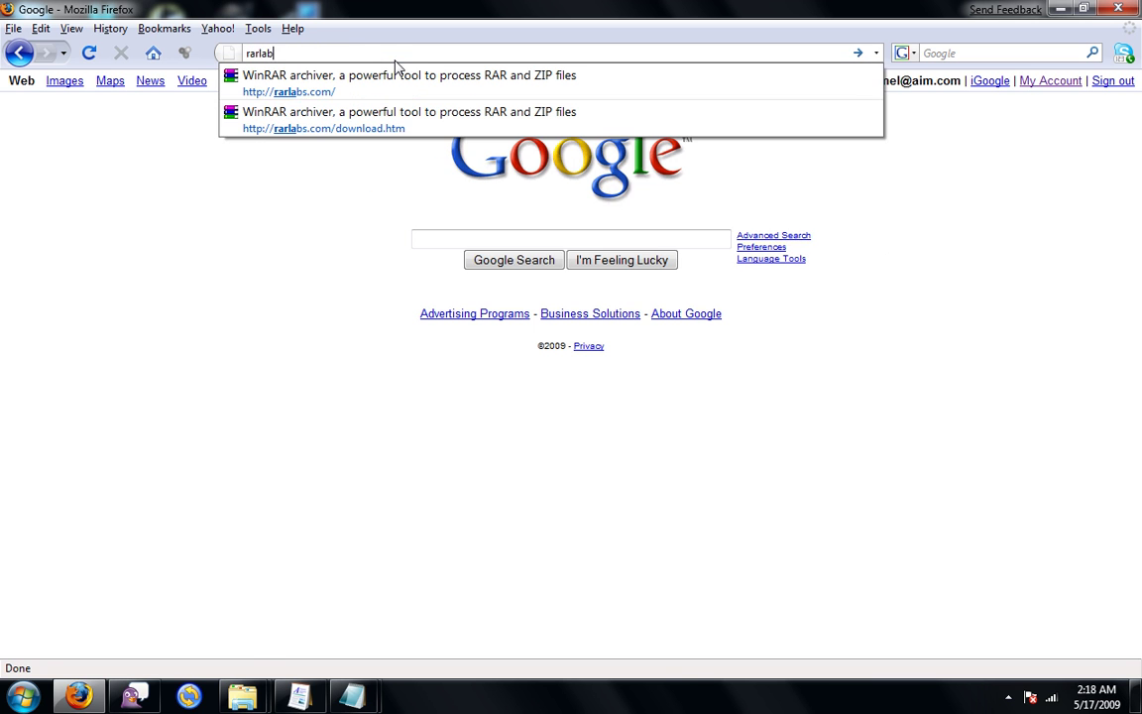
{"action": "type", "text": "s.com"}
{"action": "key", "text": "Return"}
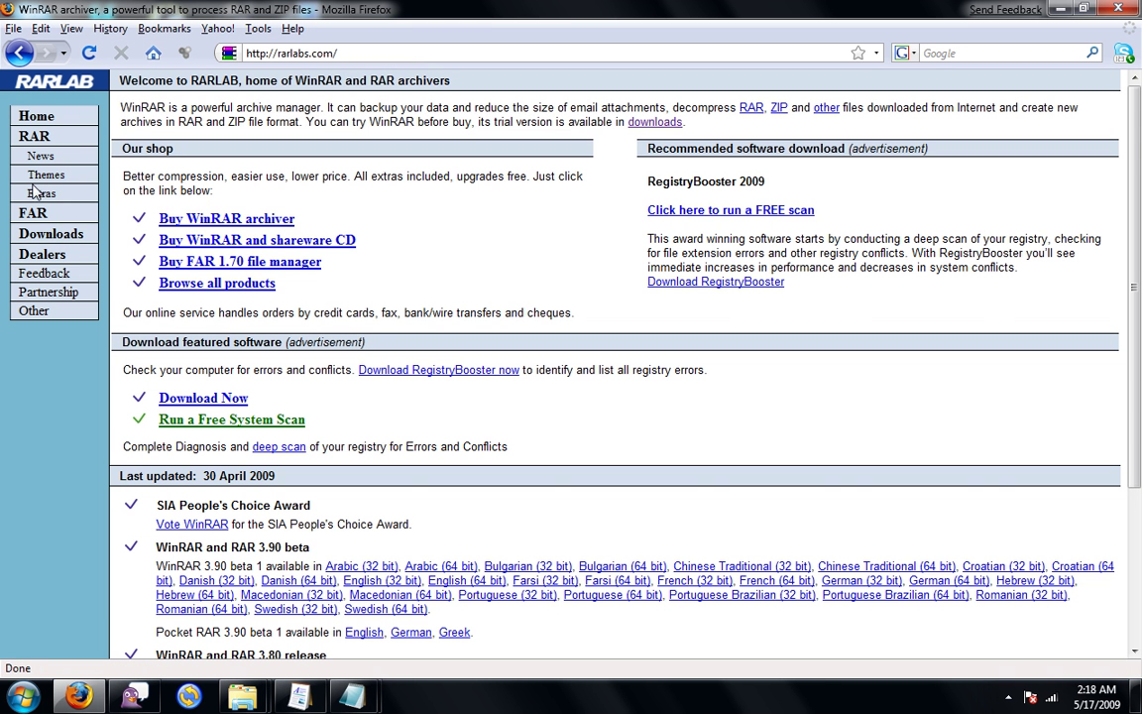
{"action": "left_click", "coordinate": [54, 234]}
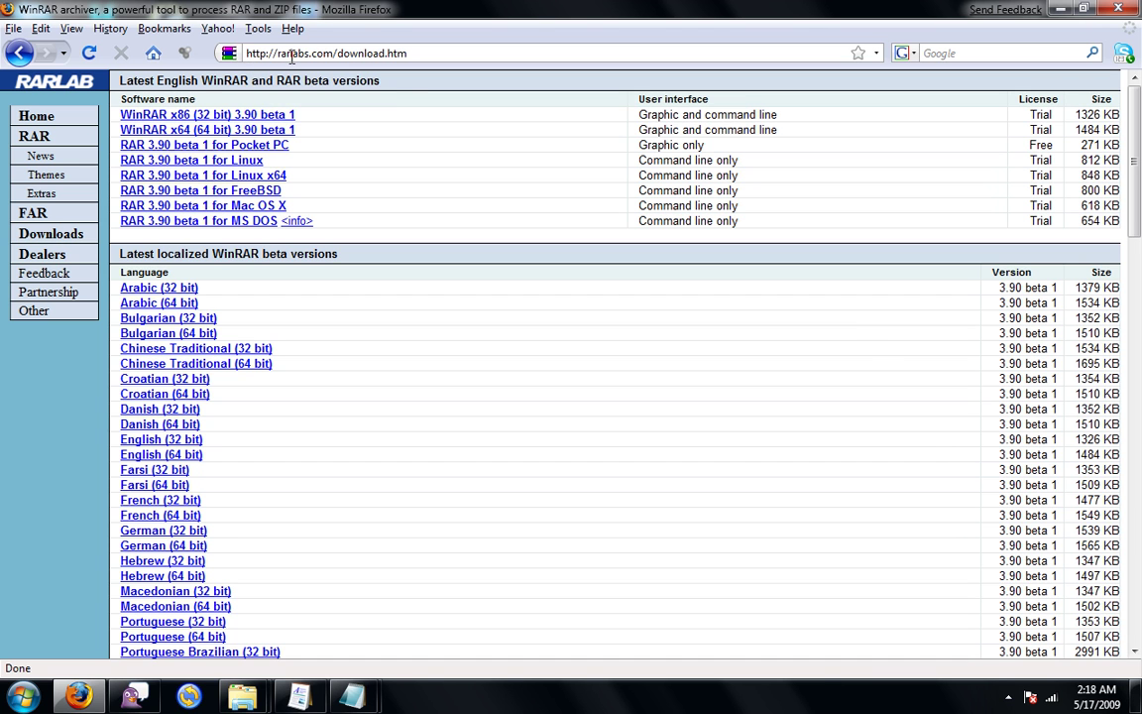
- Load dafont.com and open the Fancy > Horror font category
{"action": "left_click", "coordinate": [291, 56]}
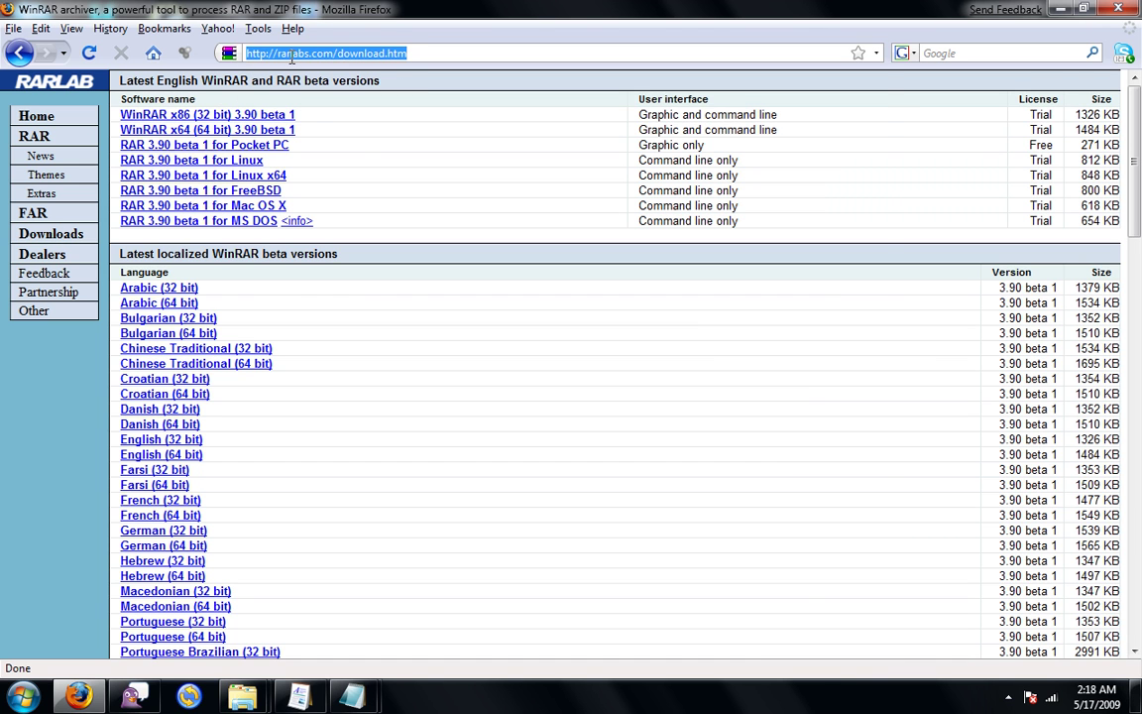
{"action": "type", "text": "dafont.com"}
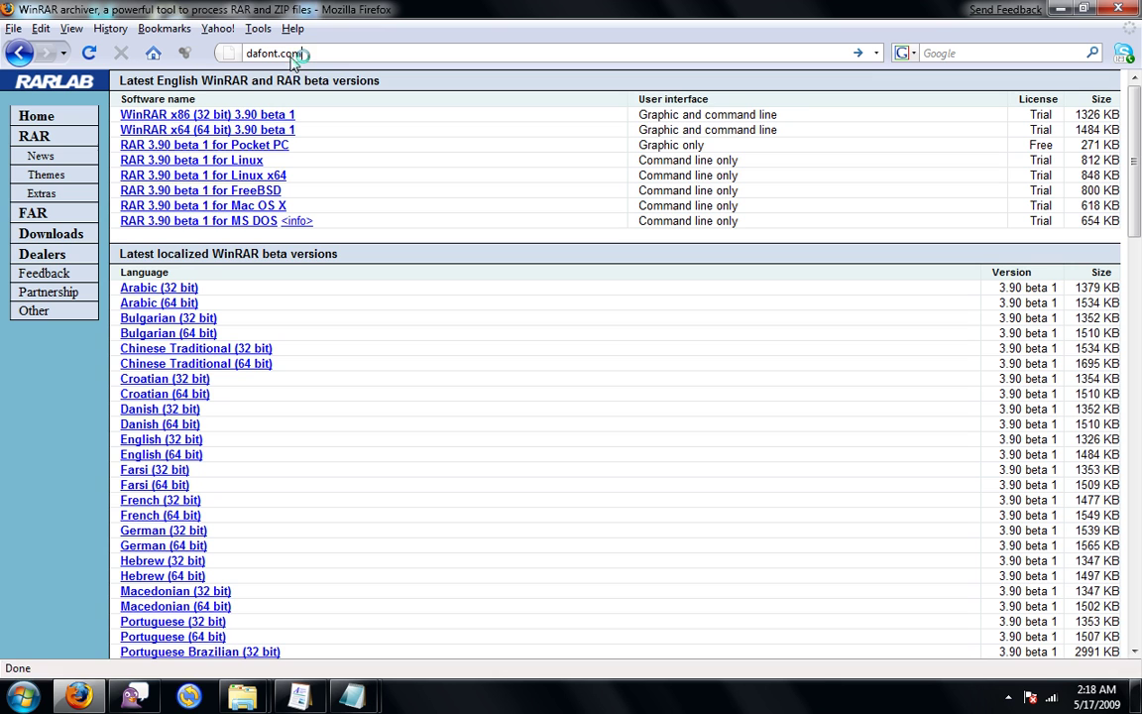
{"action": "key", "text": "Return"}
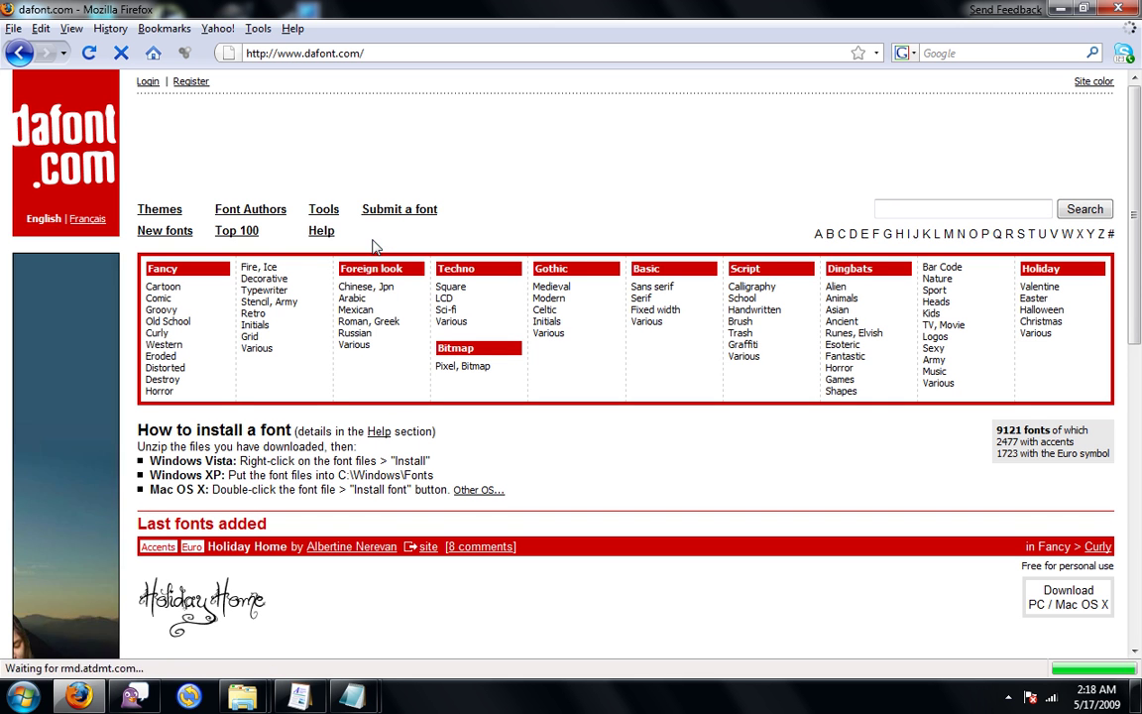
{"action": "scroll", "coordinate": [375, 244], "scroll_direction": "down", "scroll_amount": 2}
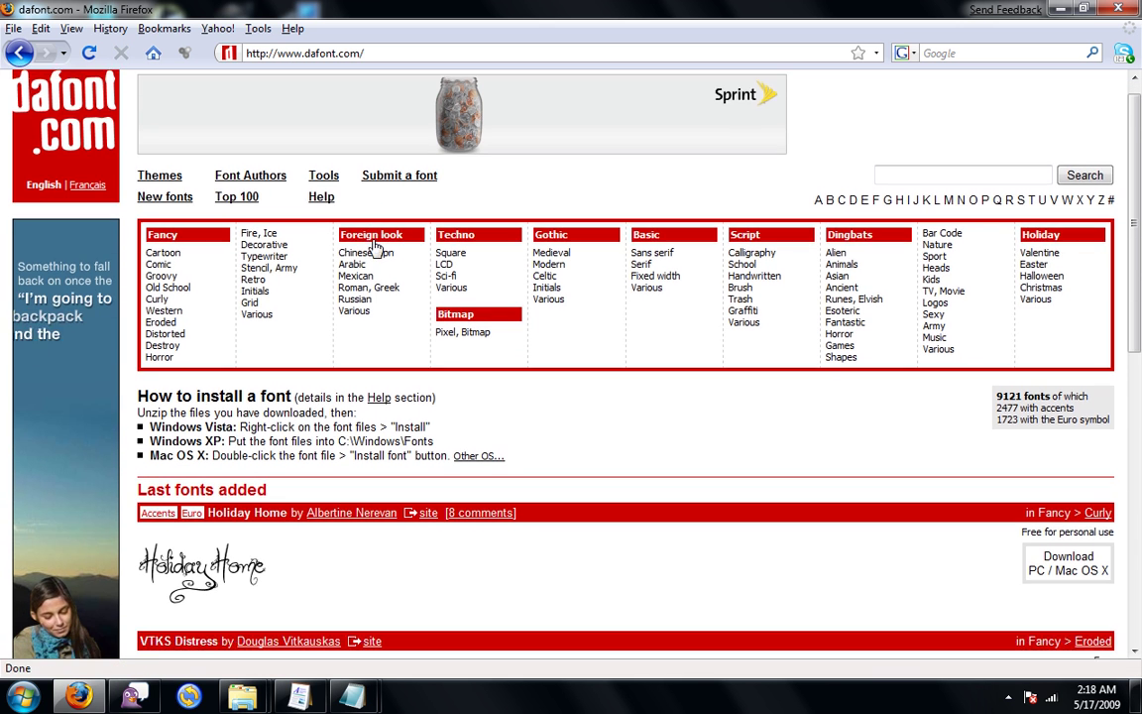
{"action": "scroll", "coordinate": [374, 244], "scroll_direction": "down", "scroll_amount": 2}
{"action": "scroll", "coordinate": [374, 244], "scroll_direction": "down", "scroll_amount": 1}
{"action": "scroll", "coordinate": [374, 244], "scroll_direction": "down", "scroll_amount": 5}
{"action": "scroll", "coordinate": [375, 248], "scroll_direction": "down", "scroll_amount": 1}
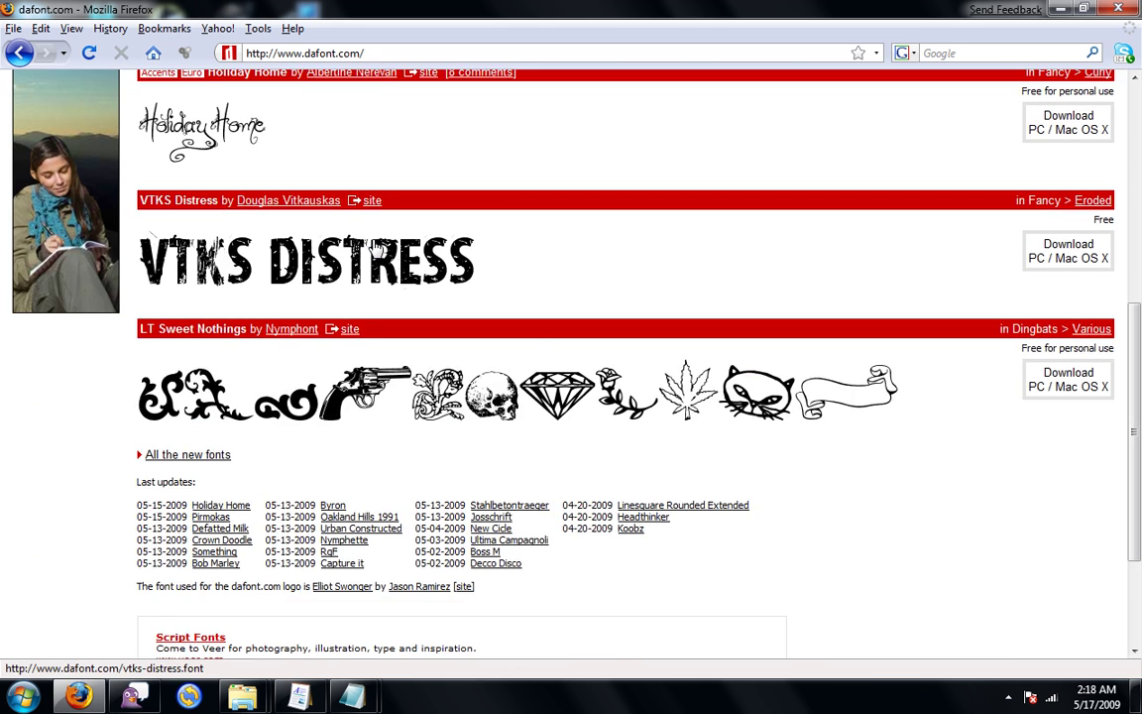
{"action": "scroll", "coordinate": [375, 248], "scroll_direction": "up", "scroll_amount": 10}
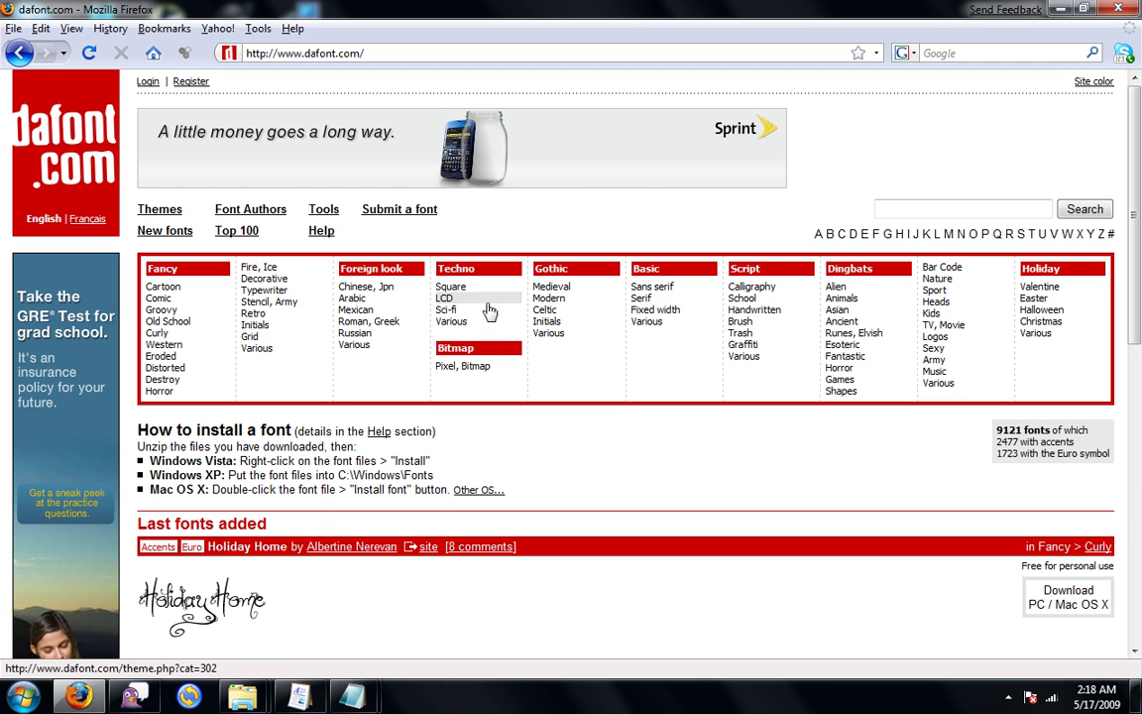
{"action": "left_click", "coordinate": [160, 391]}
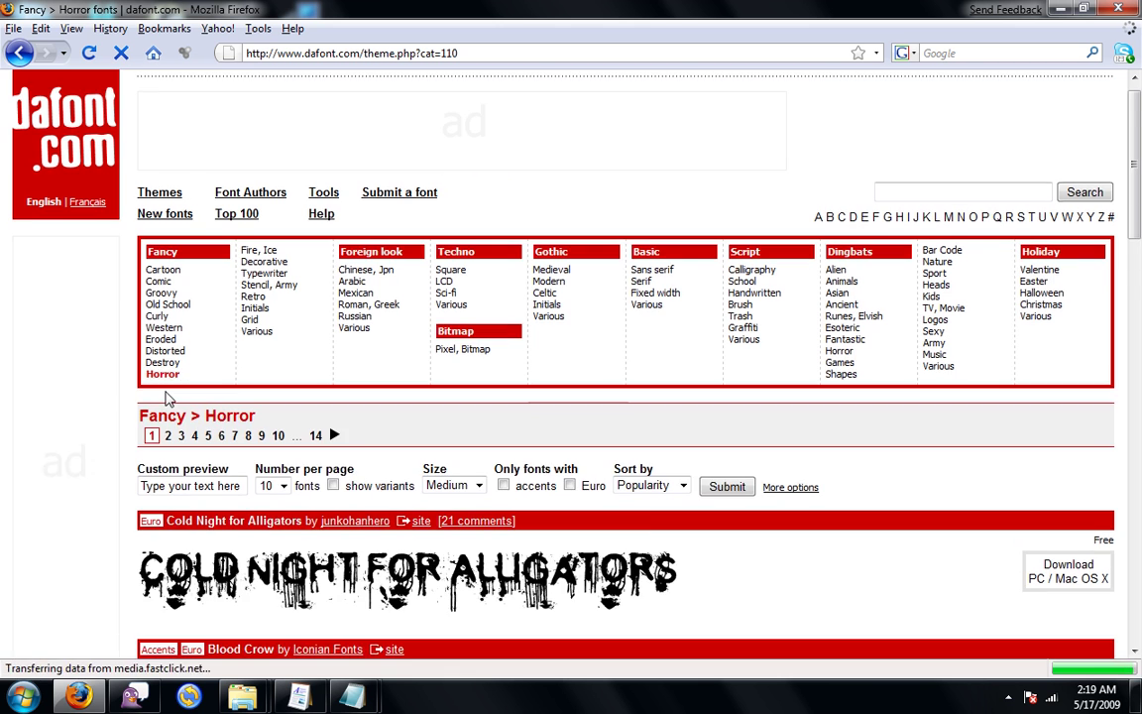
- Download the Cold Night for Alligators font via its Download PC / Mac OS X button
{"action": "scroll", "coordinate": [167, 397], "scroll_direction": "down", "scroll_amount": 5}
{"action": "scroll", "coordinate": [166, 396], "scroll_direction": "down", "scroll_amount": 3}
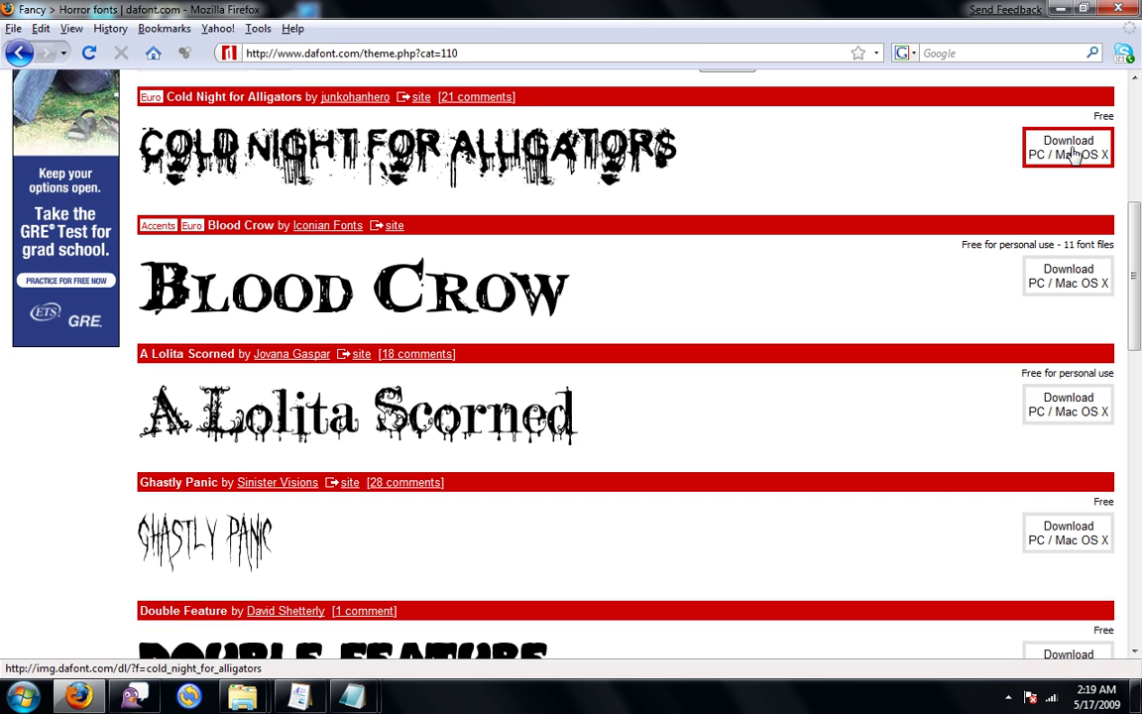
{"action": "left_click", "coordinate": [1075, 151]}
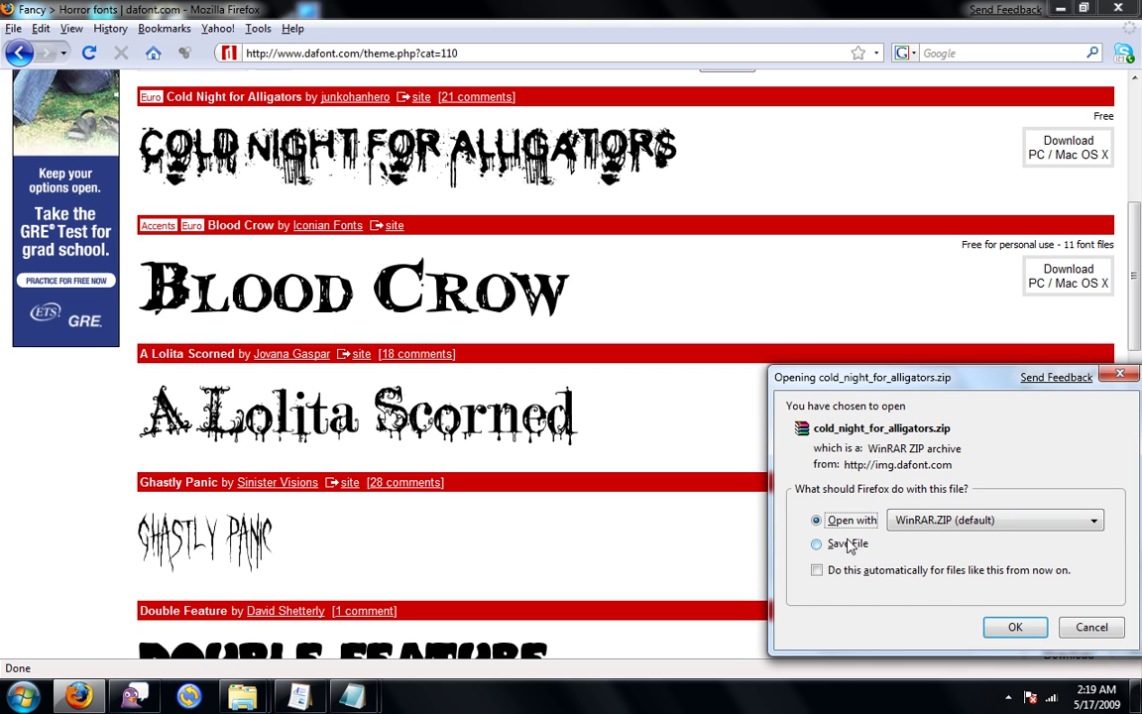
- Open cold_night_for_alligators.zip in WinRAR and extract its font file to the Desktop
{"action": "left_click", "coordinate": [1012, 631]}
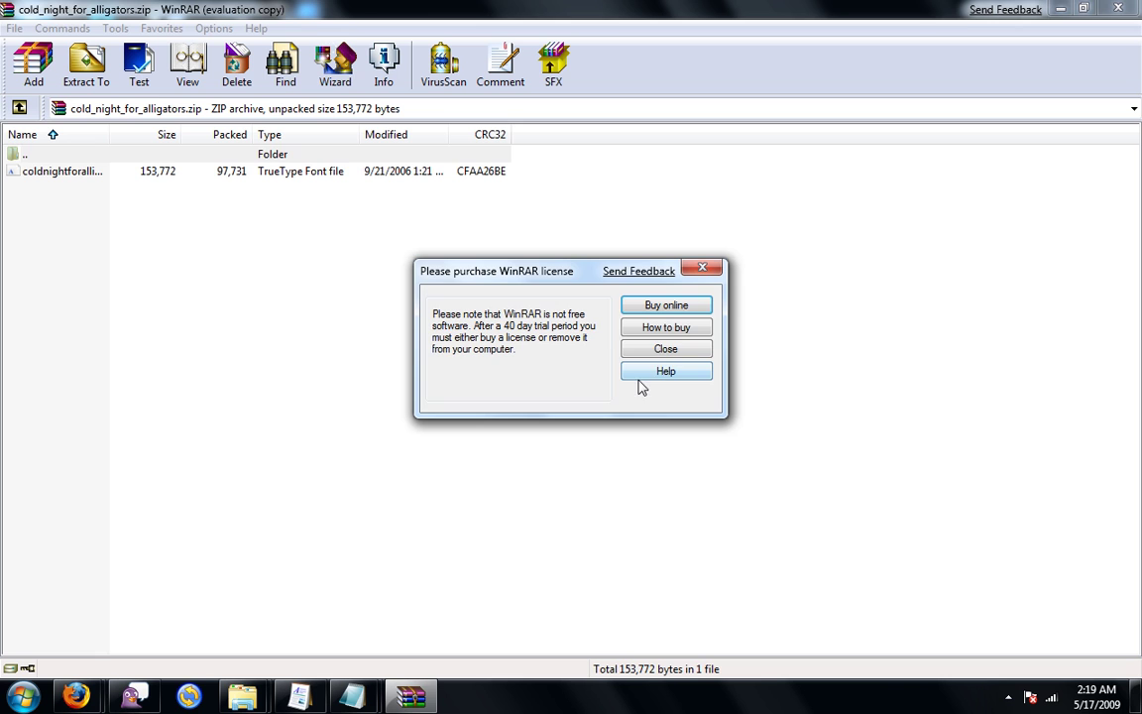
{"action": "left_click", "coordinate": [642, 345]}
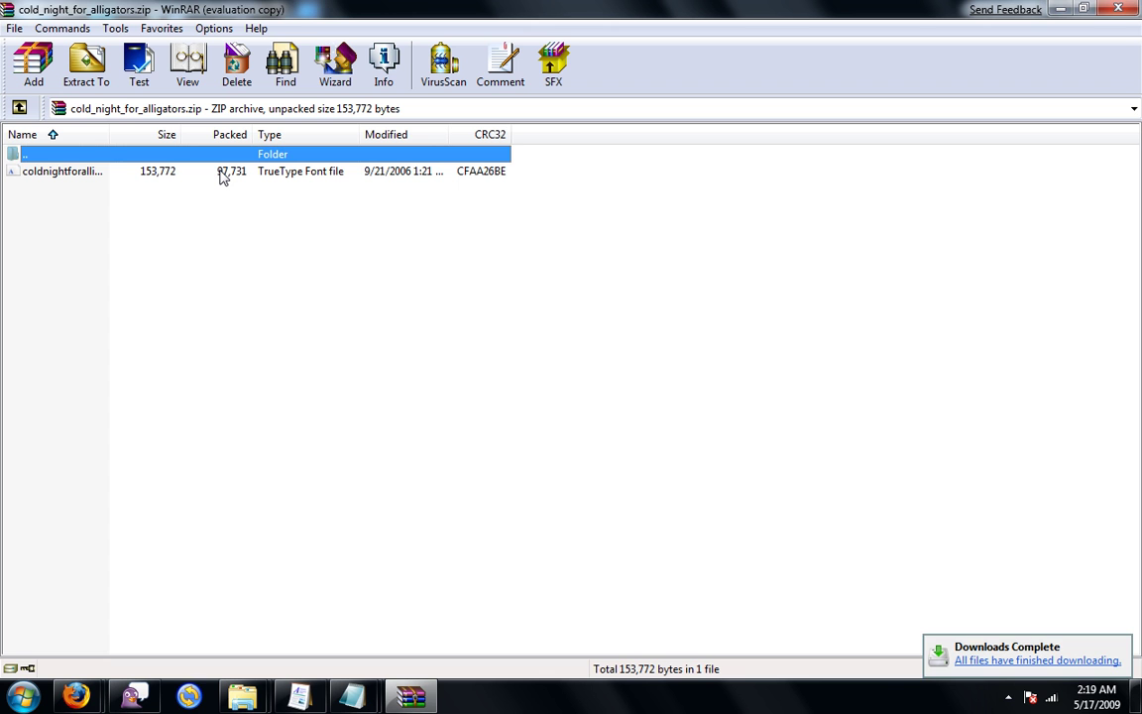
{"action": "right_click", "coordinate": [222, 175]}
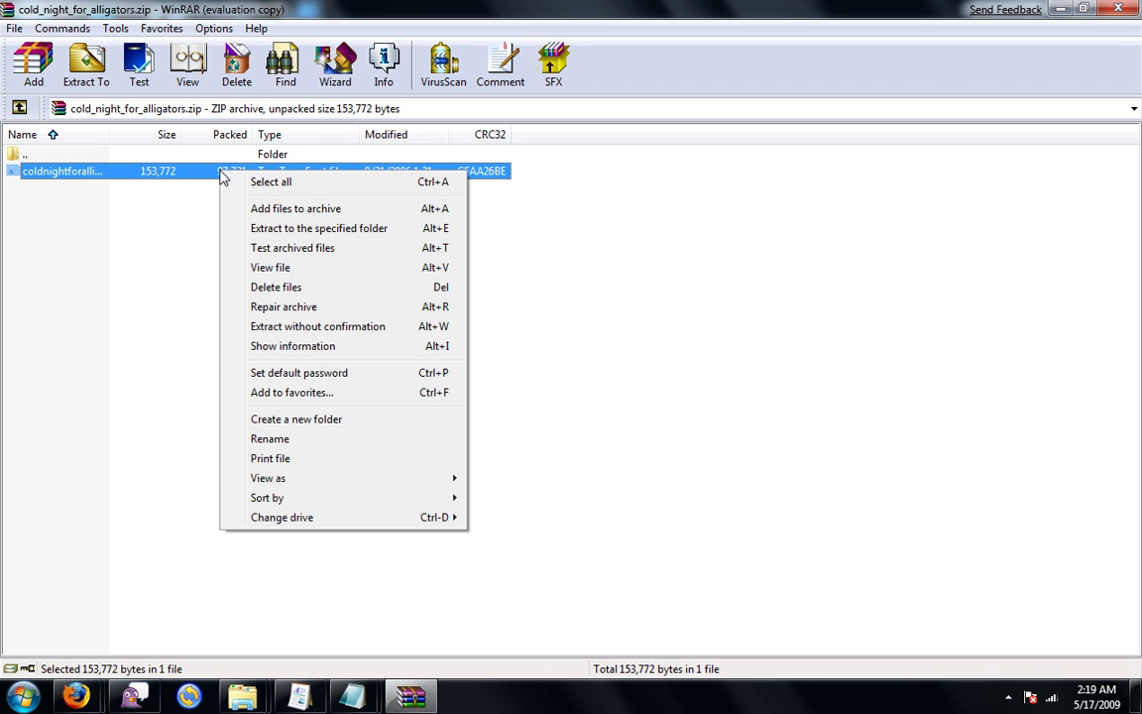
{"action": "left_click", "coordinate": [287, 228]}
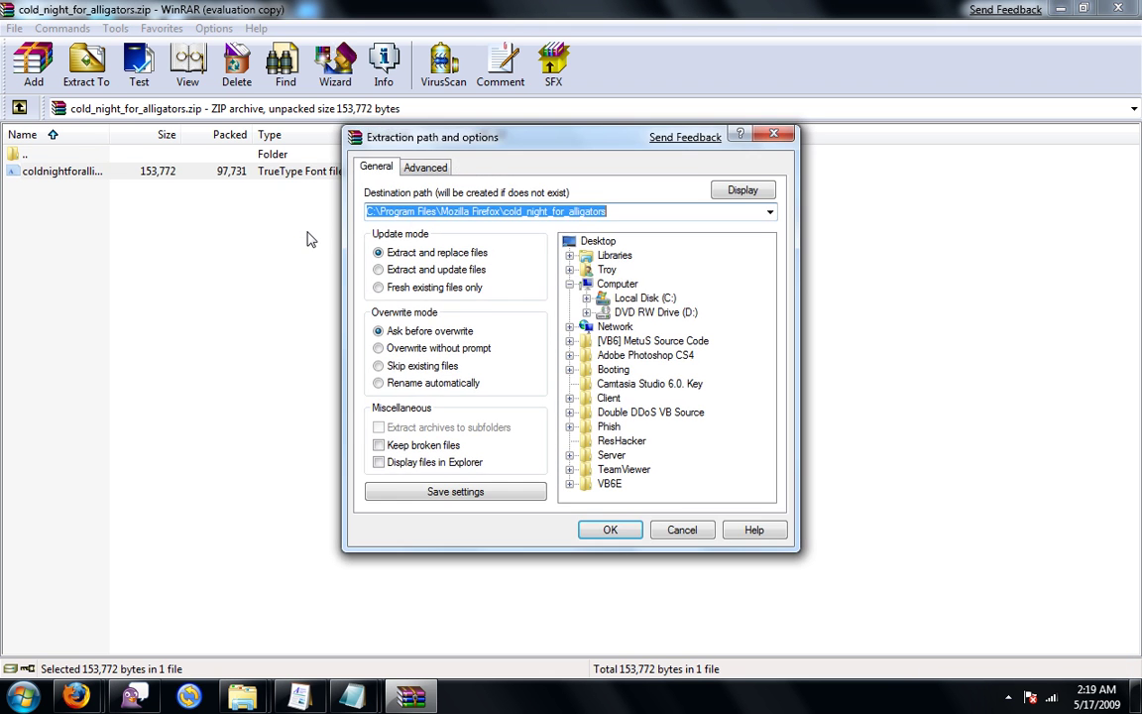
{"action": "left_click", "coordinate": [599, 244]}
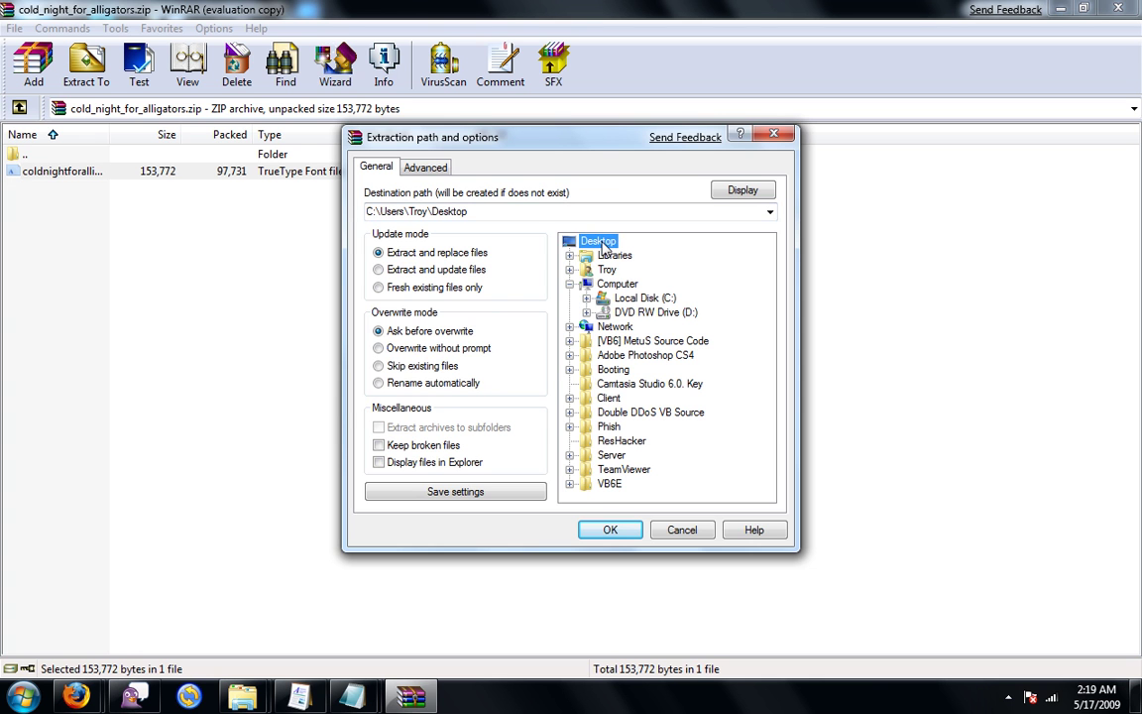
{"action": "left_click", "coordinate": [611, 531]}
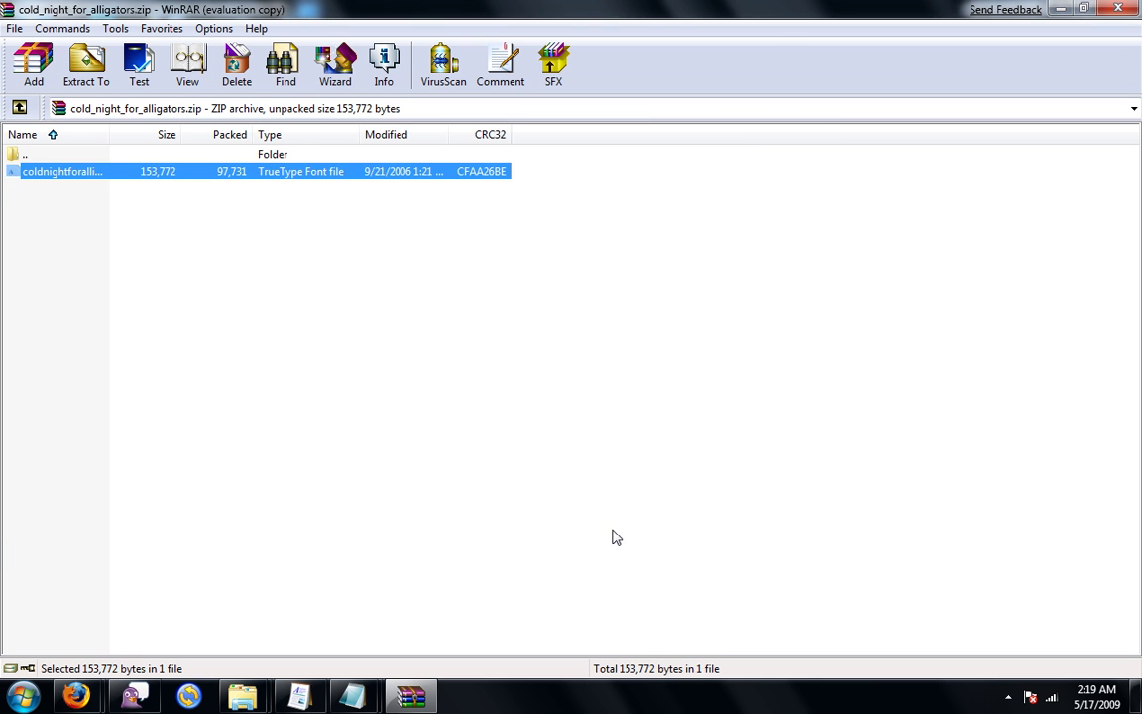
- Close WinRAR and minimize Firefox to reveal the desktop
{"action": "left_click", "coordinate": [1118, 9]}
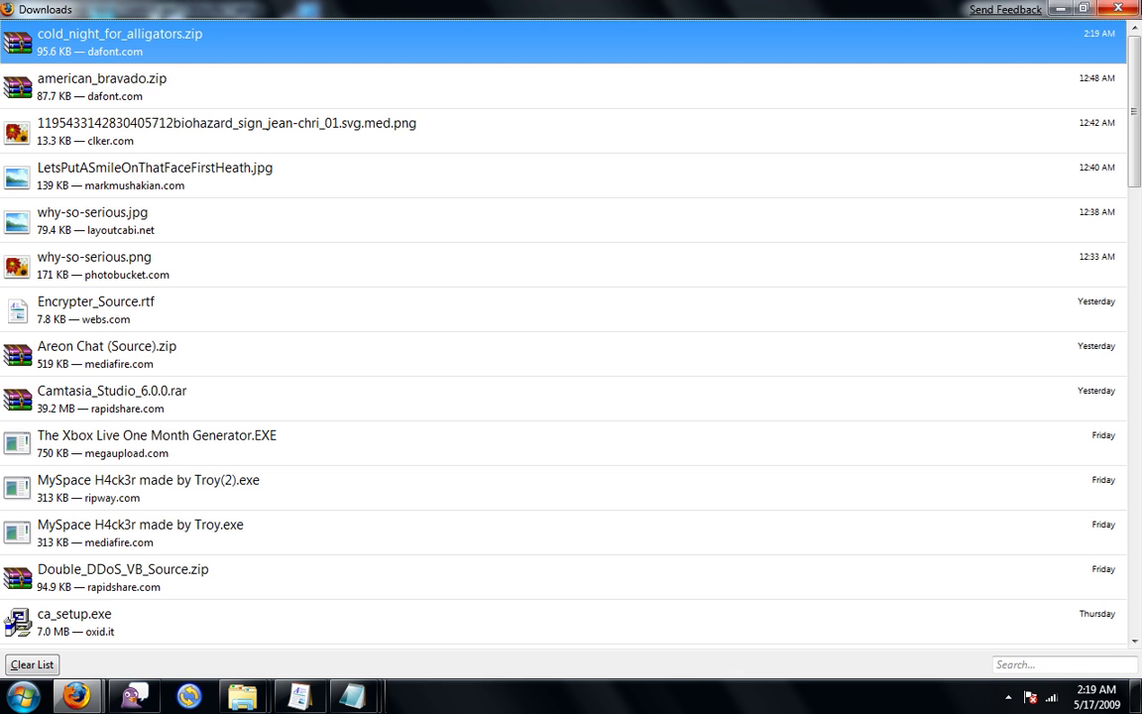
{"action": "left_click", "coordinate": [1062, 9]}
{"action": "left_click", "coordinate": [1063, 9]}
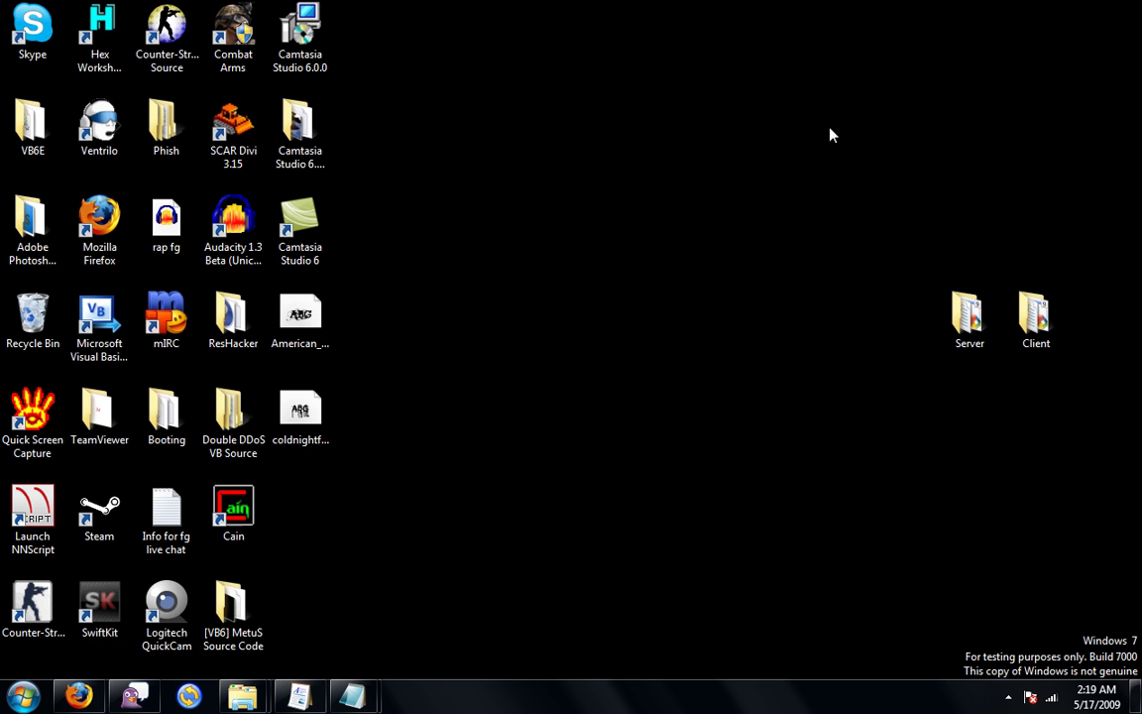
- Install the extracted coldnightforalligators font file from its desktop context menu
{"action": "left_click", "coordinate": [316, 412]}
{"action": "left_click", "coordinate": [476, 368]}
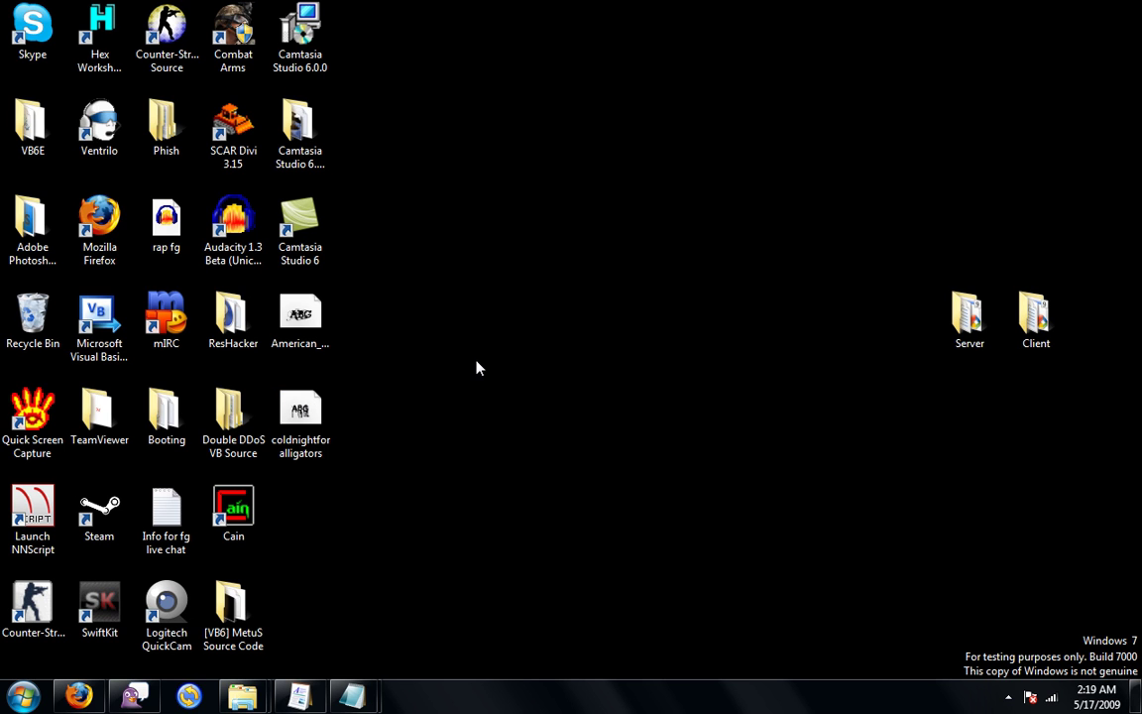
{"action": "right_click", "coordinate": [302, 421]}
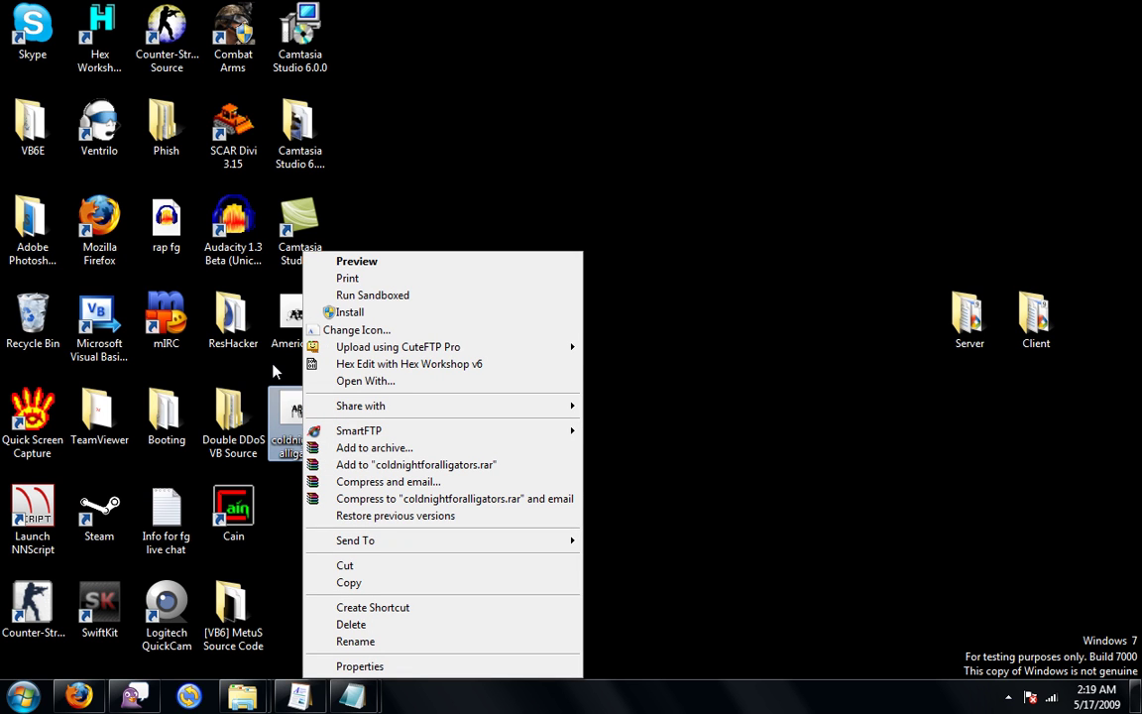
{"action": "left_click", "coordinate": [245, 326]}
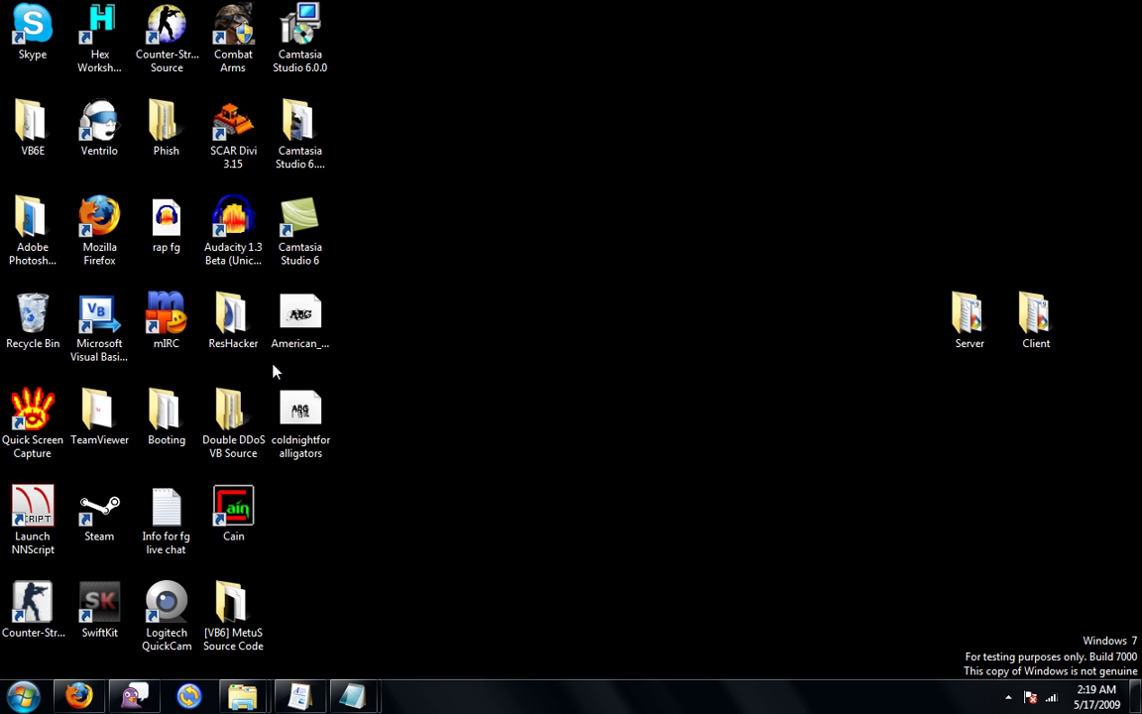
{"action": "right_click", "coordinate": [311, 436]}
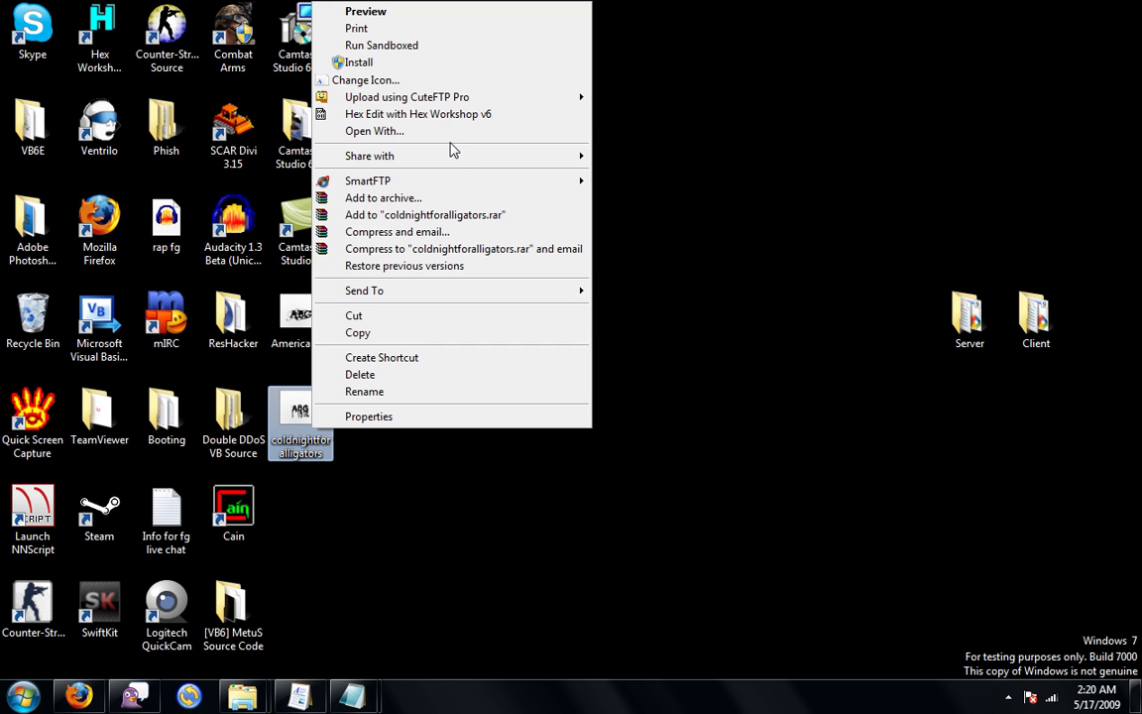
{"action": "left_click", "coordinate": [443, 75]}
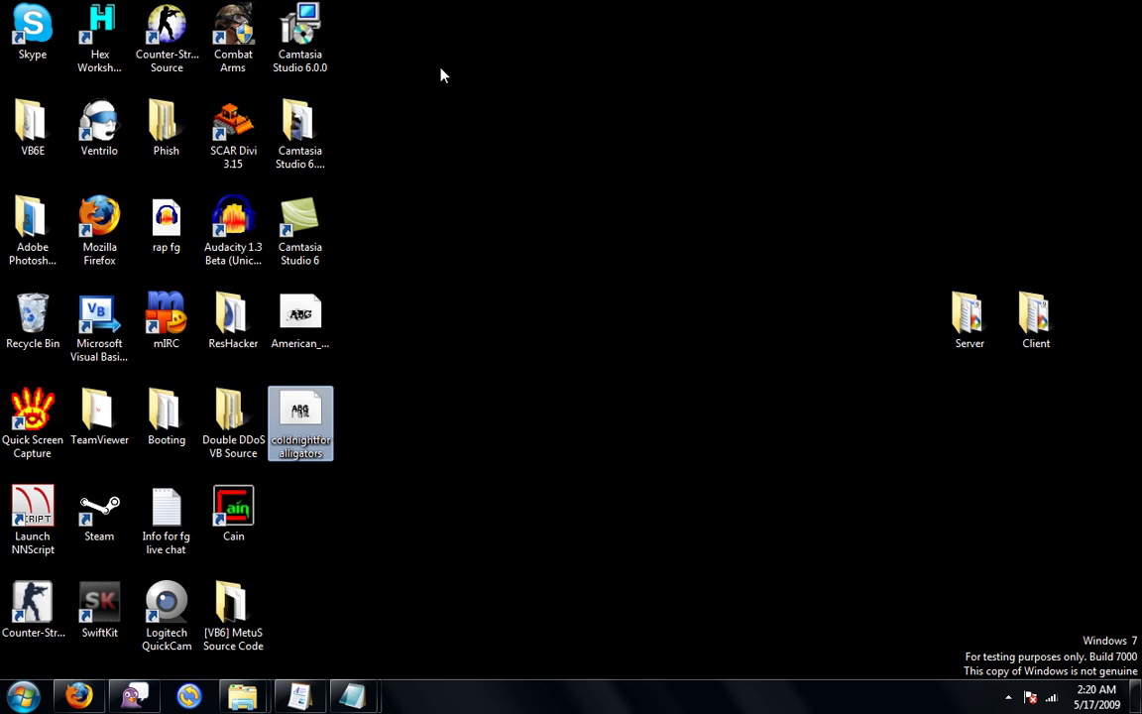
{"action": "left_click_drag", "start_coordinate": [453, 96], "coordinate": [482, 237]}
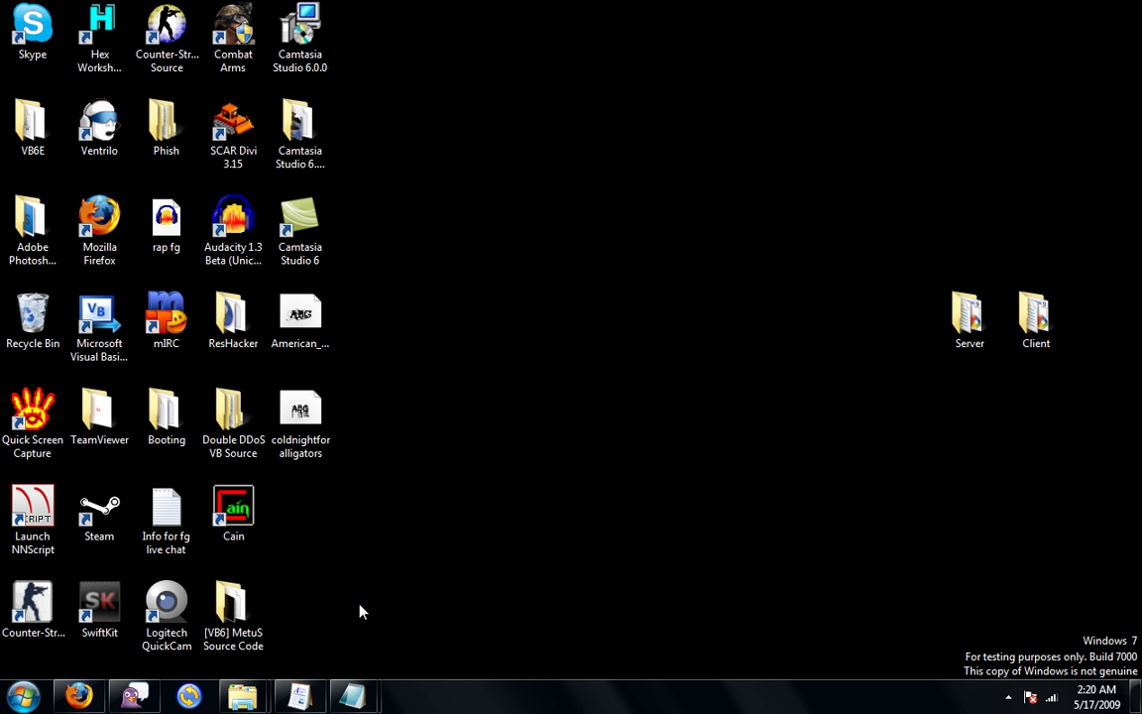
- Launch Notepad and set its font to Cold Night for Alligators, size 20
{"action": "left_click", "coordinate": [22, 695]}
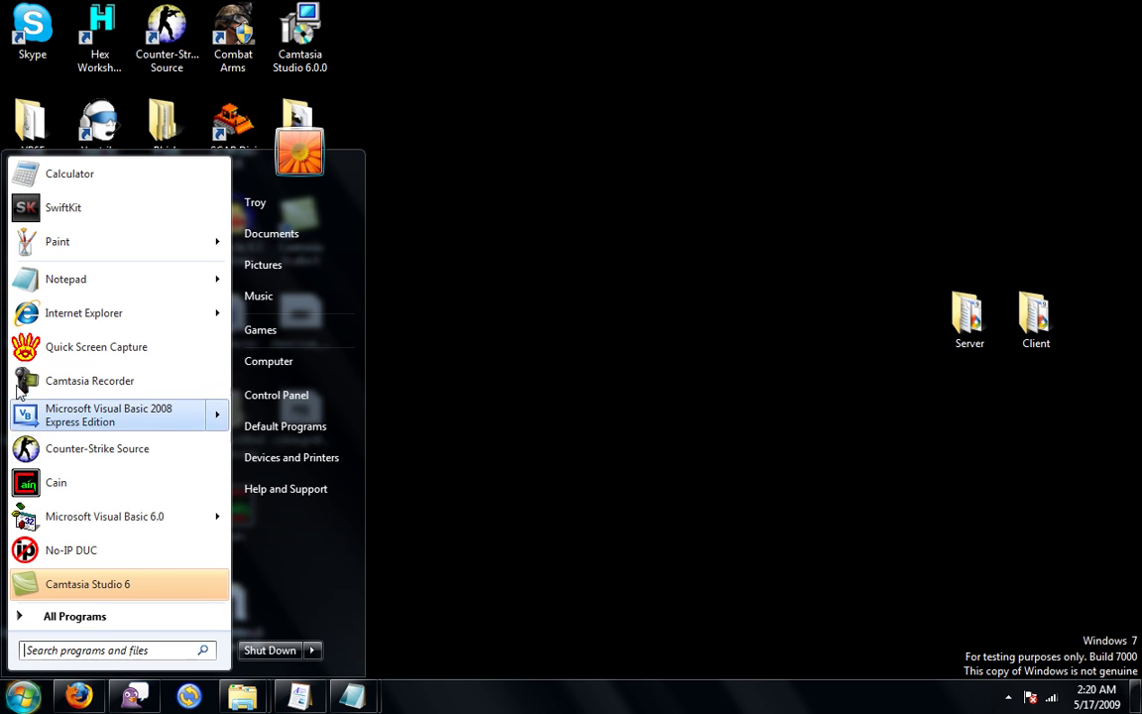
{"action": "left_click", "coordinate": [56, 278]}
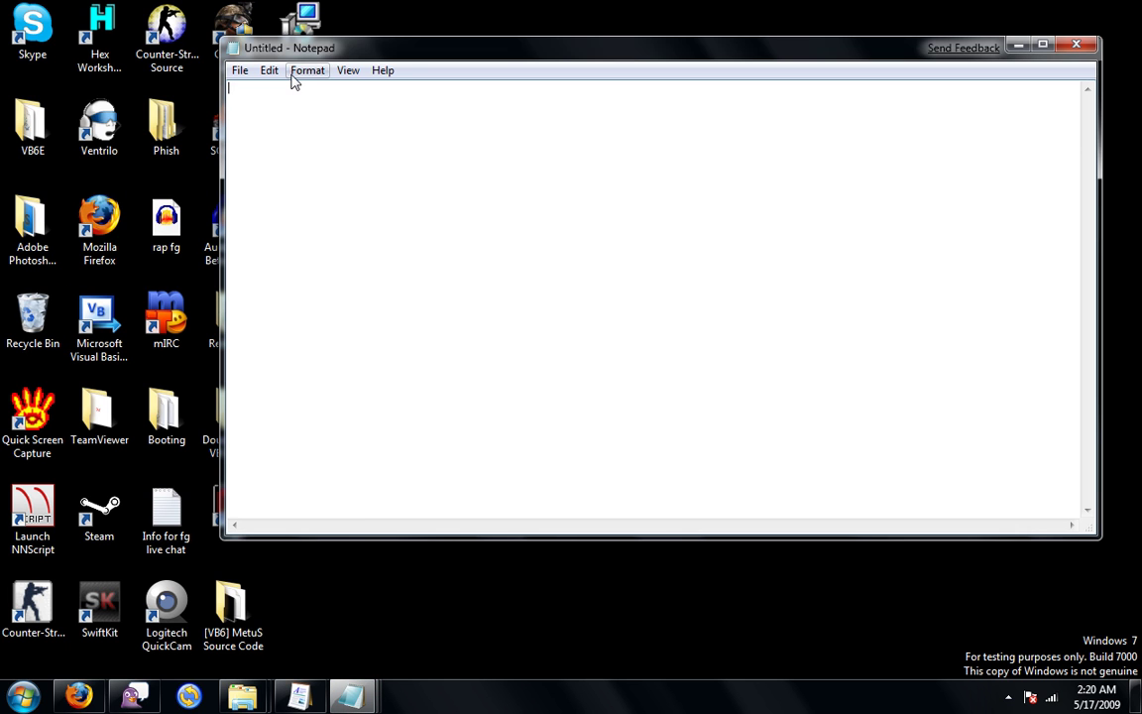
{"action": "left_click", "coordinate": [293, 79]}
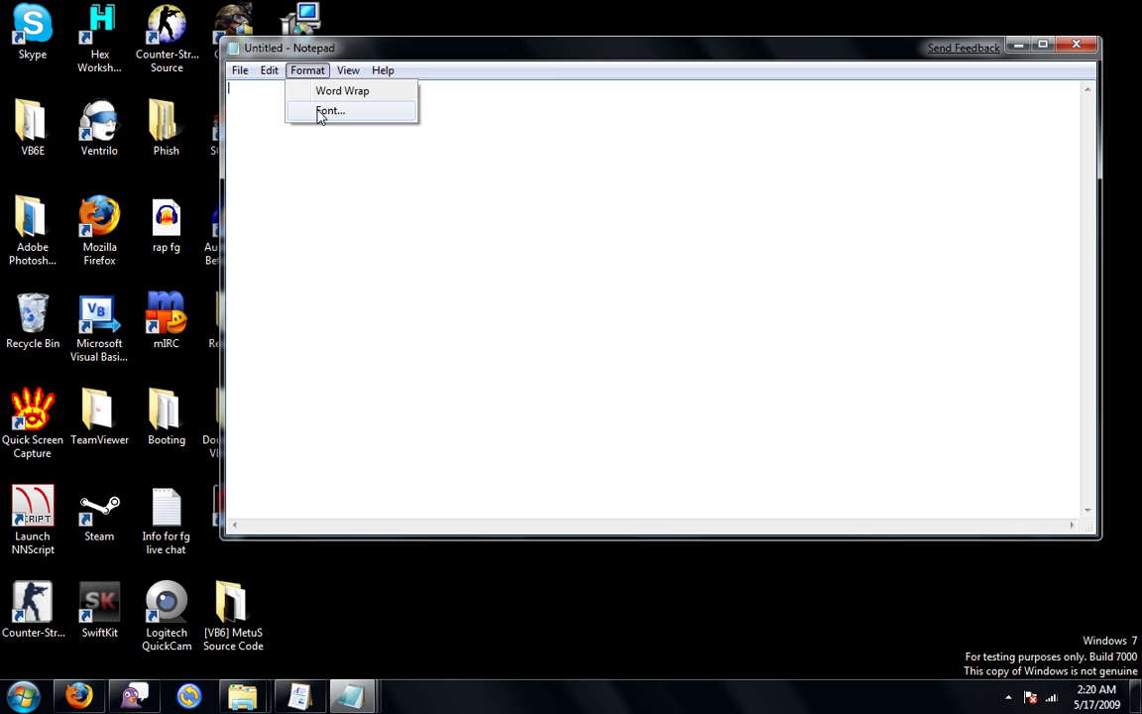
{"action": "left_click", "coordinate": [315, 109]}
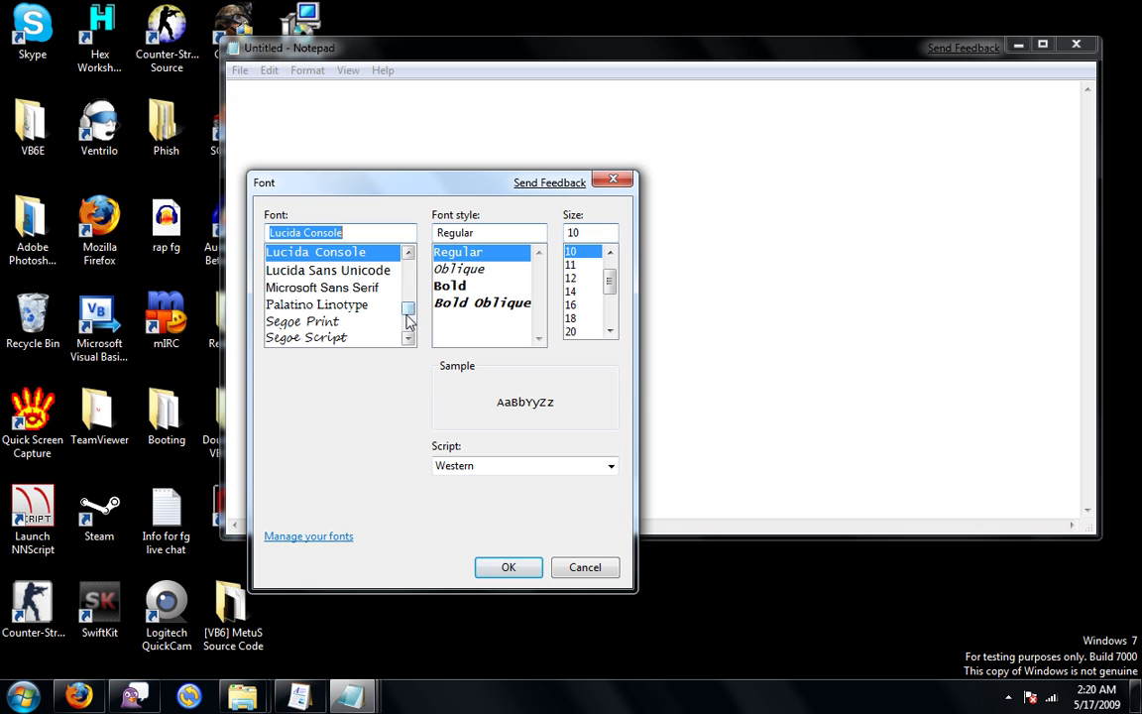
{"action": "left_click_drag", "start_coordinate": [406, 317], "coordinate": [409, 283]}
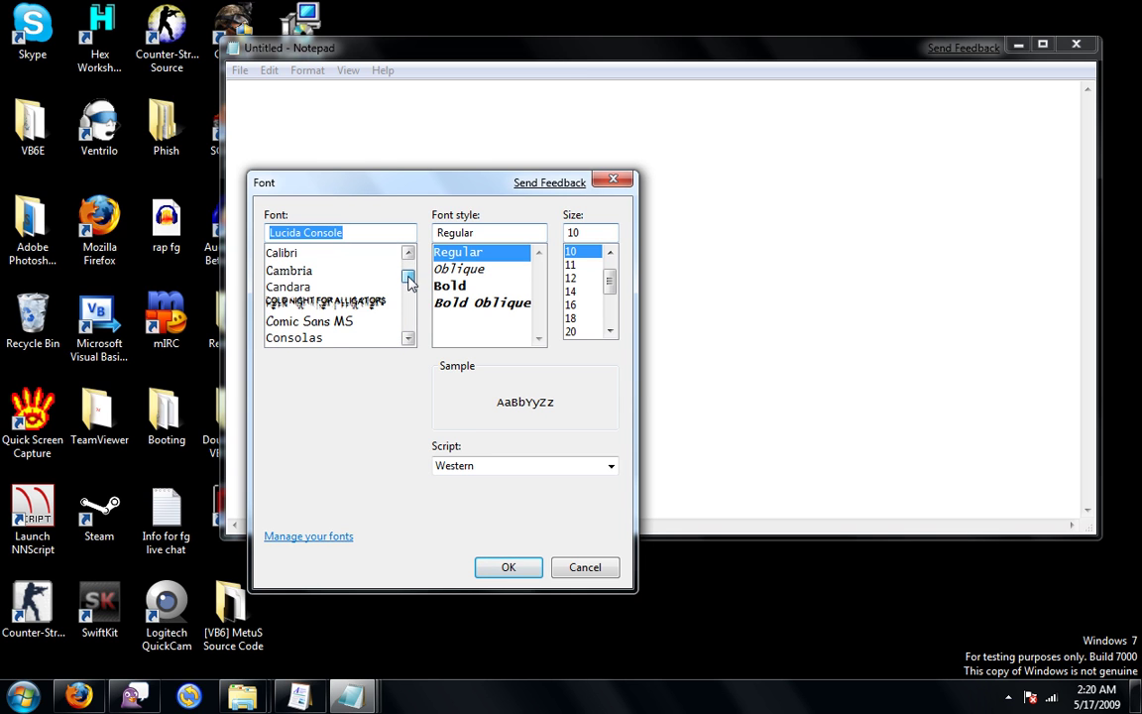
{"action": "left_click", "coordinate": [307, 299]}
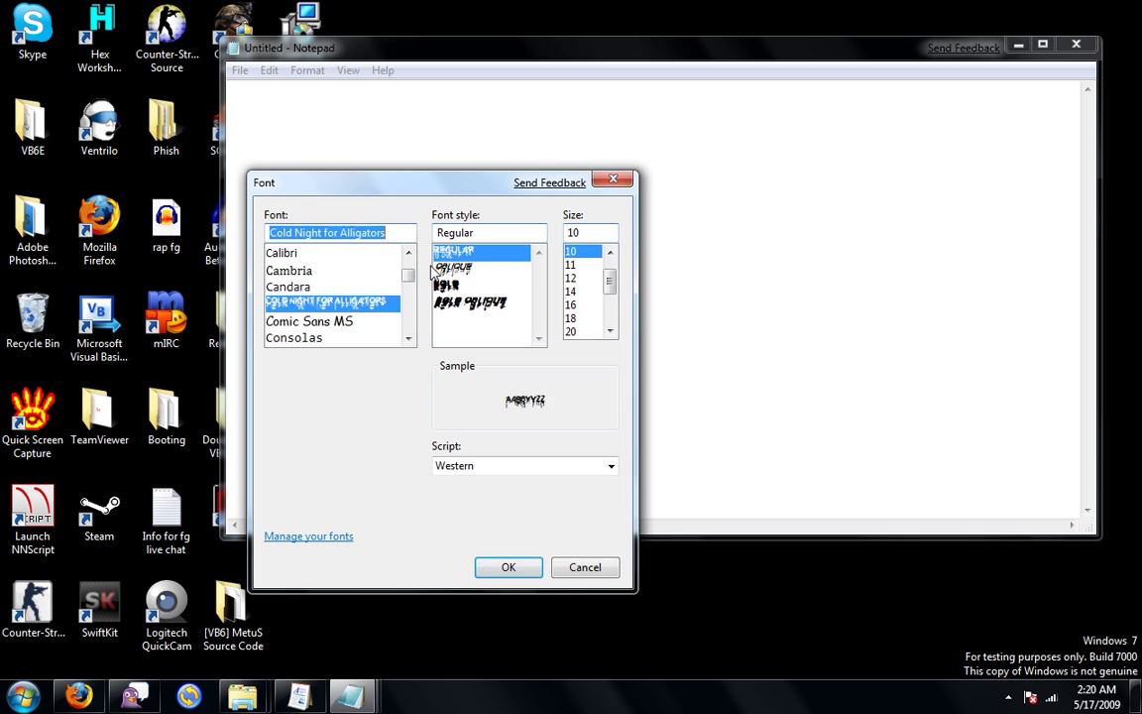
{"action": "left_click", "coordinate": [572, 319]}
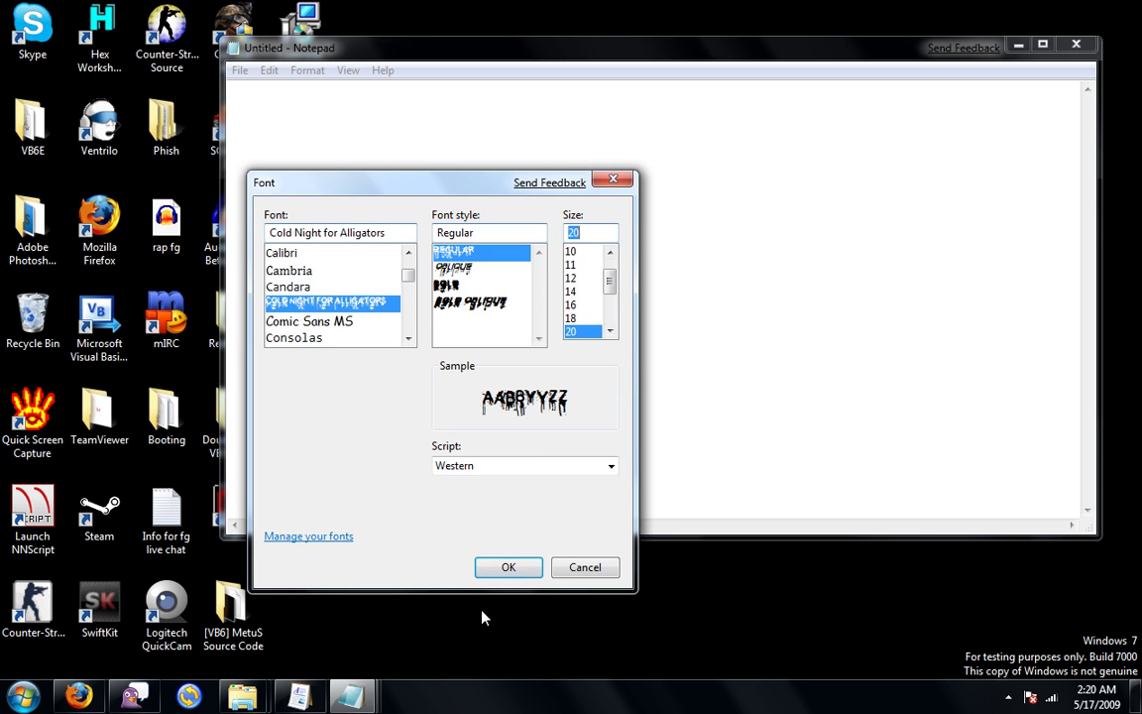
{"action": "left_click", "coordinate": [511, 567]}
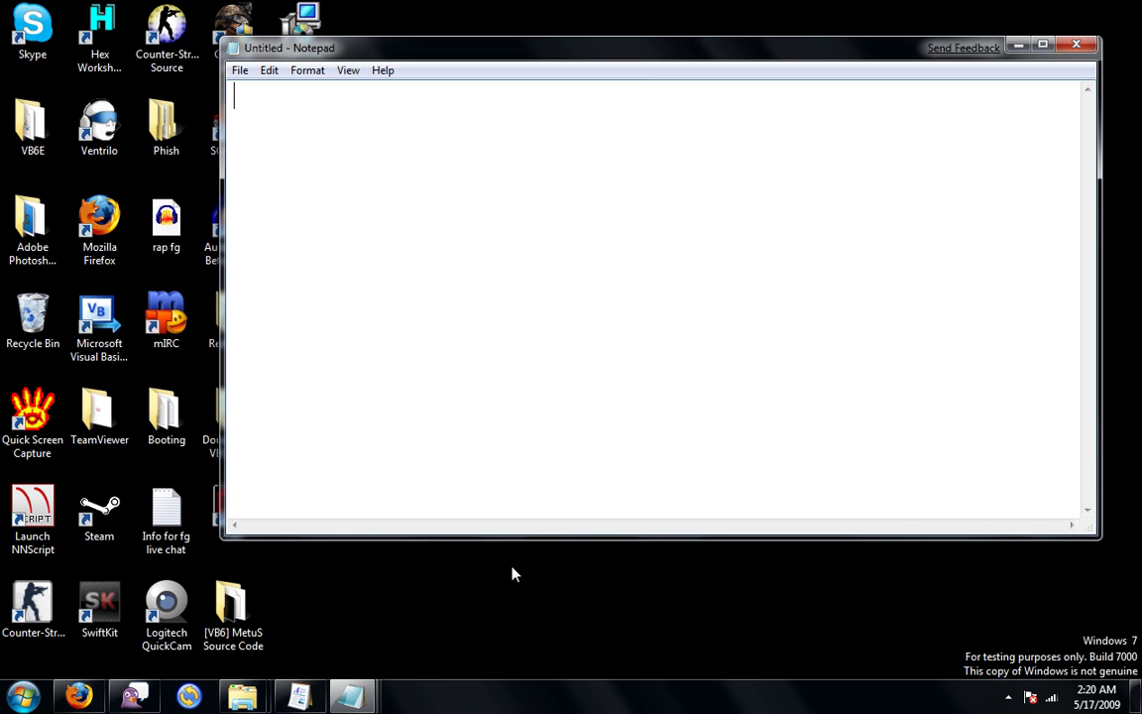
- Type SUBSCRIBE!!! into the Notepad document
{"action": "type", "text": "SUBS"}
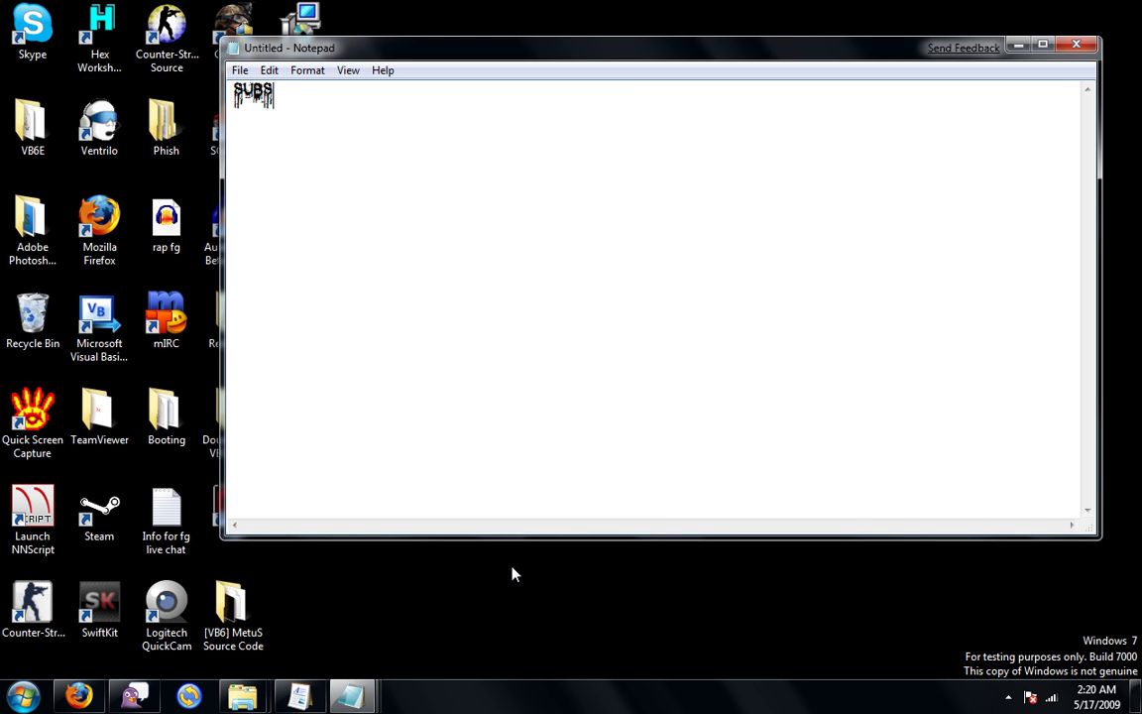
{"action": "type", "text": "CRIBE!!"}
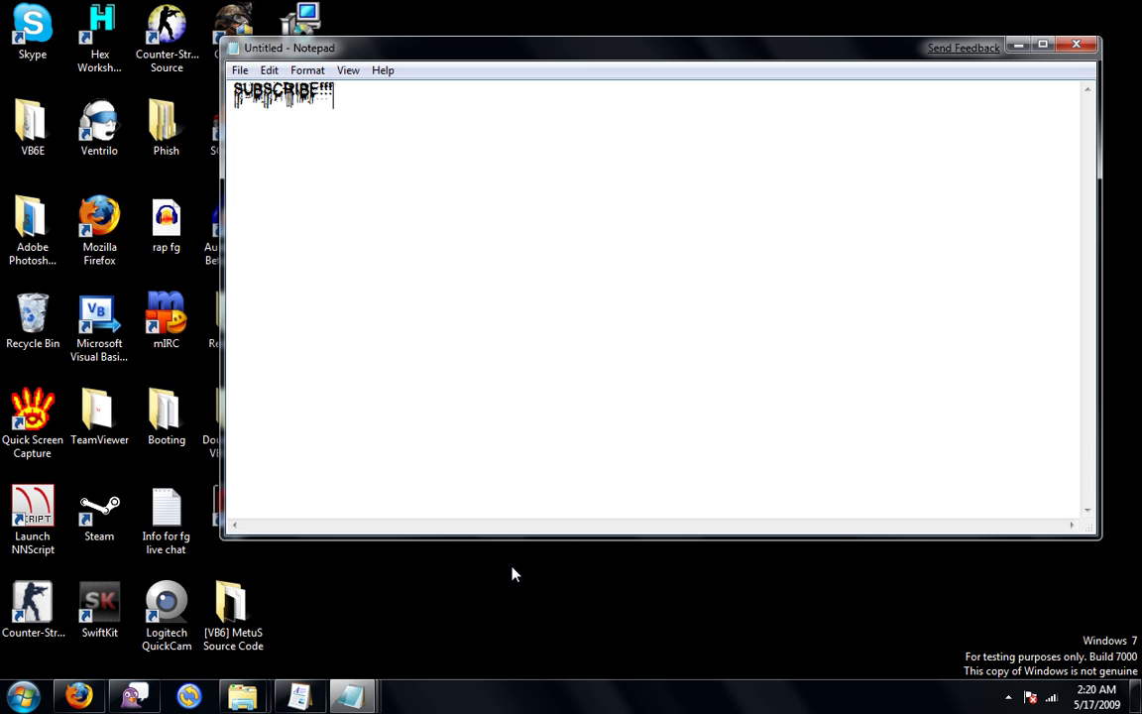
{"action": "type", "text": "!"}
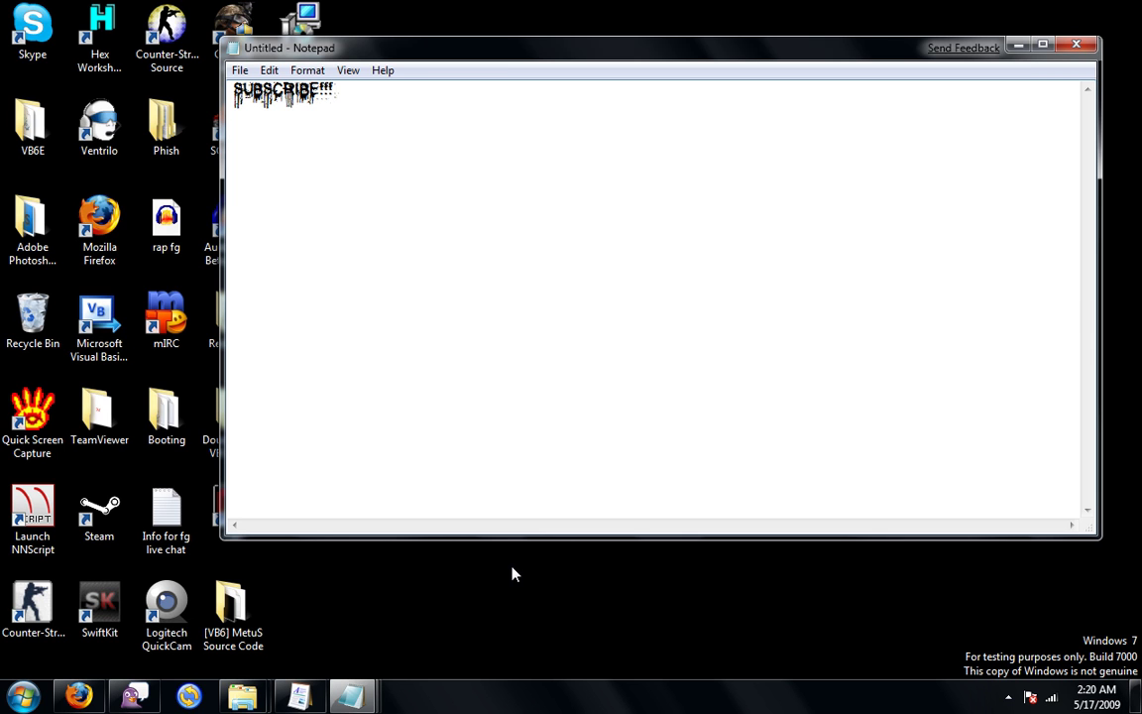